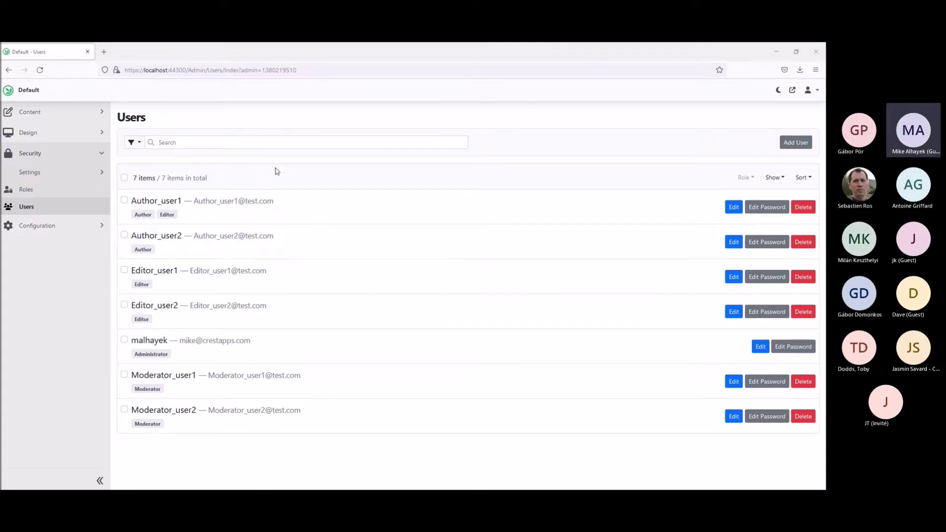
# Open the Moderator role for editing and go to its Users (OrchardCore.Users) permissions
pyautogui.click(50, 192)
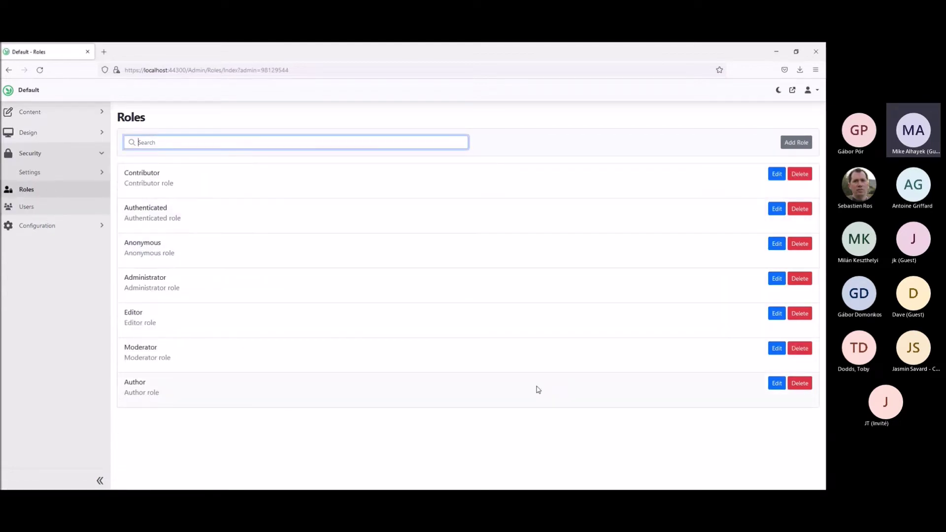
pyautogui.click(770, 351)
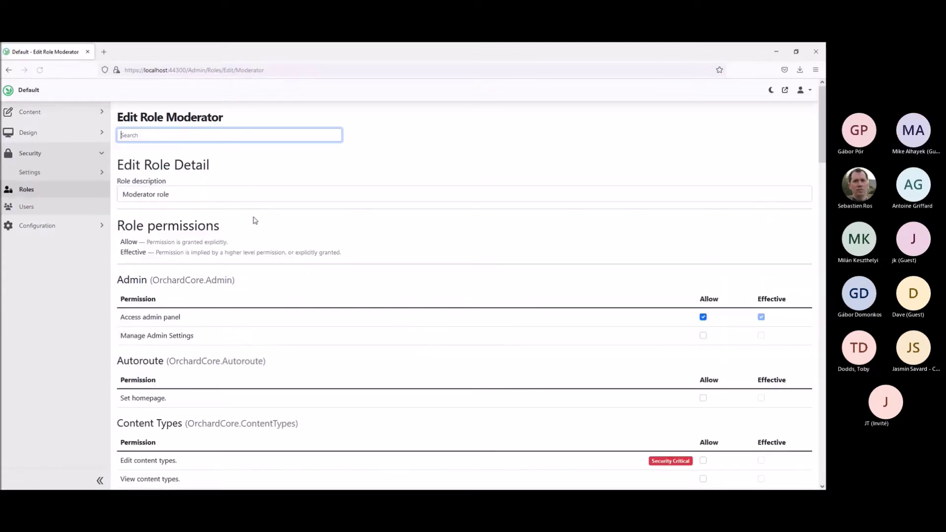
pyautogui.scroll(-15, 276, 239)
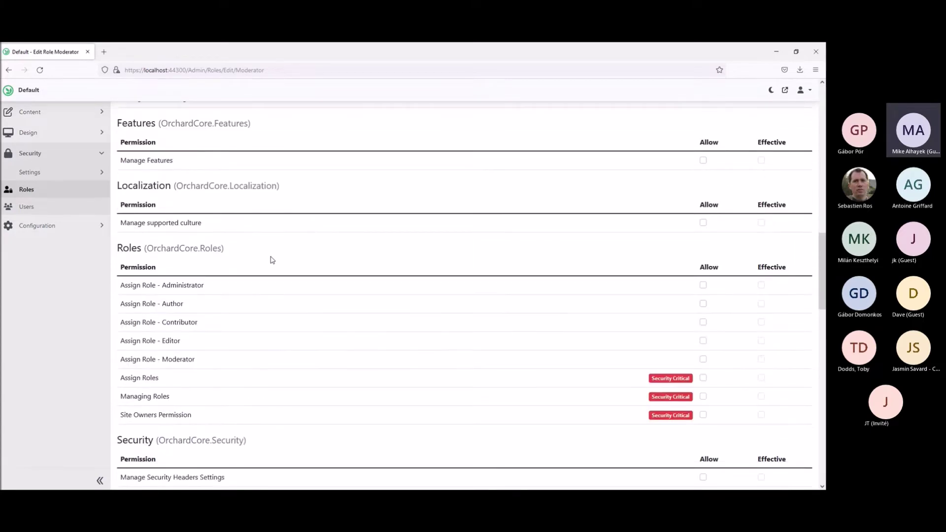
pyautogui.scroll(-10, 266, 273)
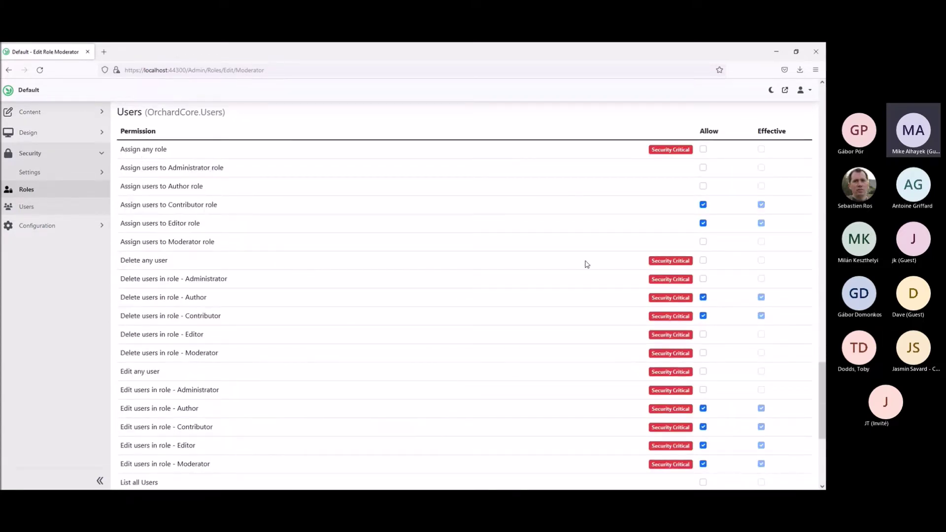
pyautogui.scroll(-1, 586, 265)
pyautogui.scroll(1, 298, 235)
# Review the Moderator role's permissions for assigning roles, deleting users and listing users, both overall and per role
pyautogui.tripleClick(124, 152)
pyautogui.moveTo(122, 173); pyautogui.dragTo(228, 175)
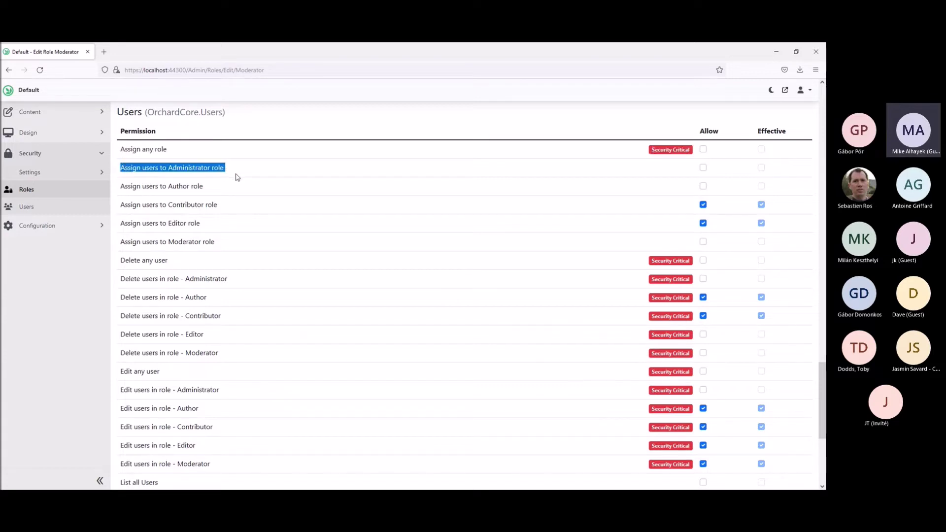
pyautogui.tripleClick(149, 260)
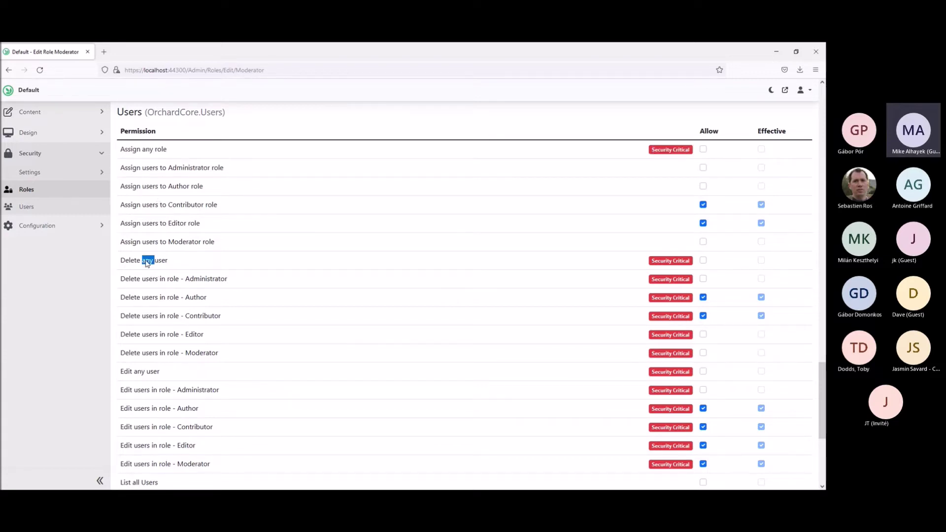
pyautogui.tripleClick(141, 280)
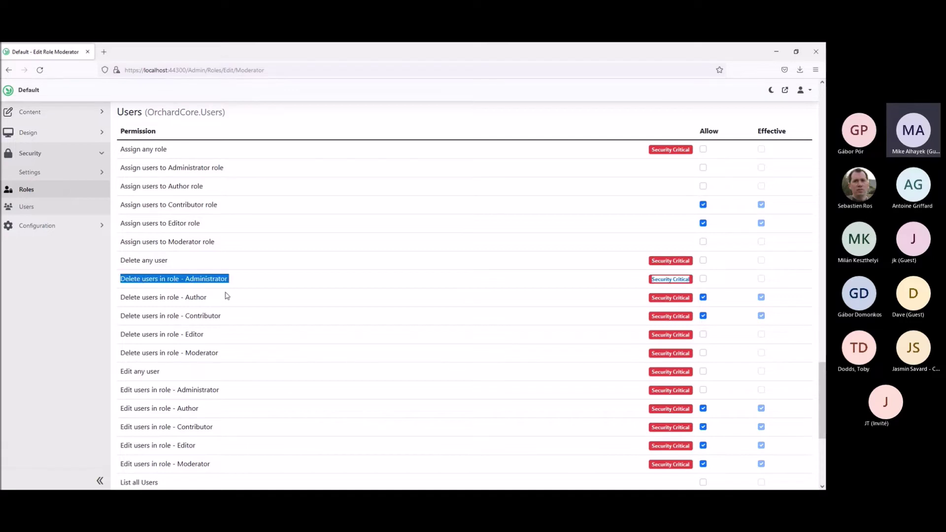
pyautogui.scroll(-1, 228, 296)
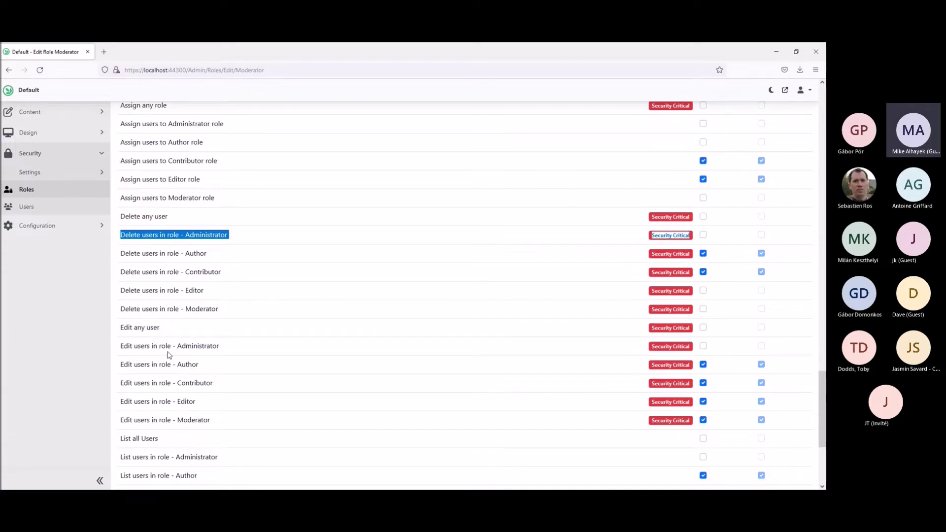
pyautogui.scroll(-2, 165, 353)
pyautogui.scroll(-2, 178, 330)
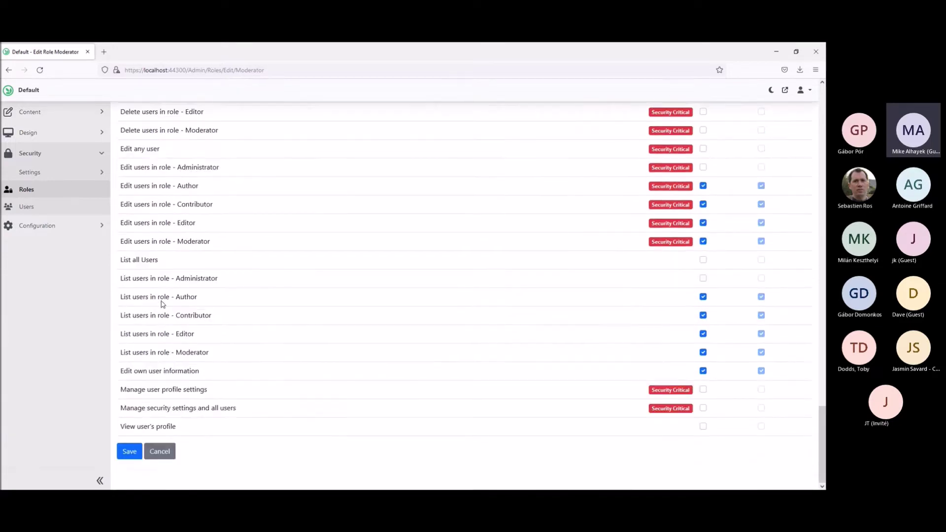
pyautogui.moveTo(120, 260); pyautogui.dragTo(148, 279)
pyautogui.moveTo(185, 344); pyautogui.dragTo(201, 372)
pyautogui.click(164, 296)
pyautogui.moveTo(123, 265); pyautogui.dragTo(196, 267)
# Compare the Moderator role's edit permissions for any user and for each role with the matching list permissions
pyautogui.scroll(3, 174, 273)
pyautogui.scroll(1, 173, 272)
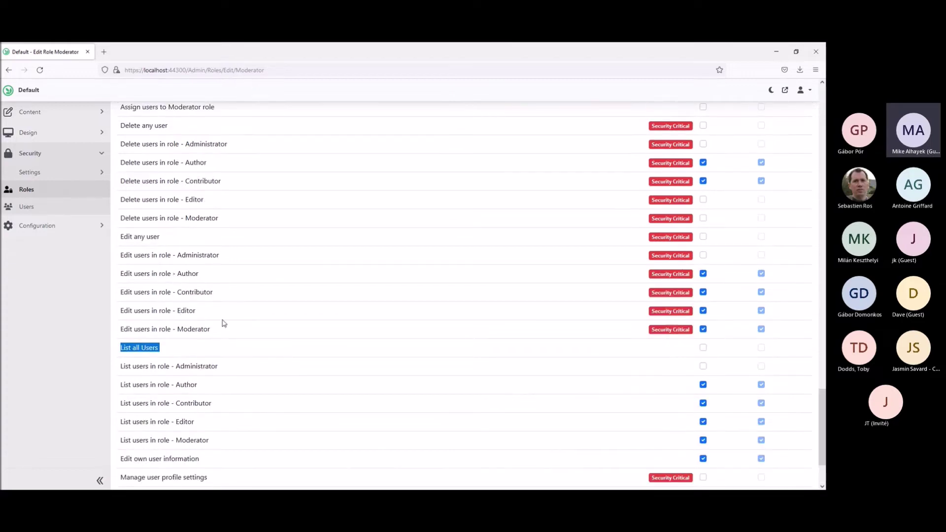
pyautogui.moveTo(223, 318); pyautogui.dragTo(129, 238)
pyautogui.click(172, 265)
pyautogui.tripleClick(143, 260)
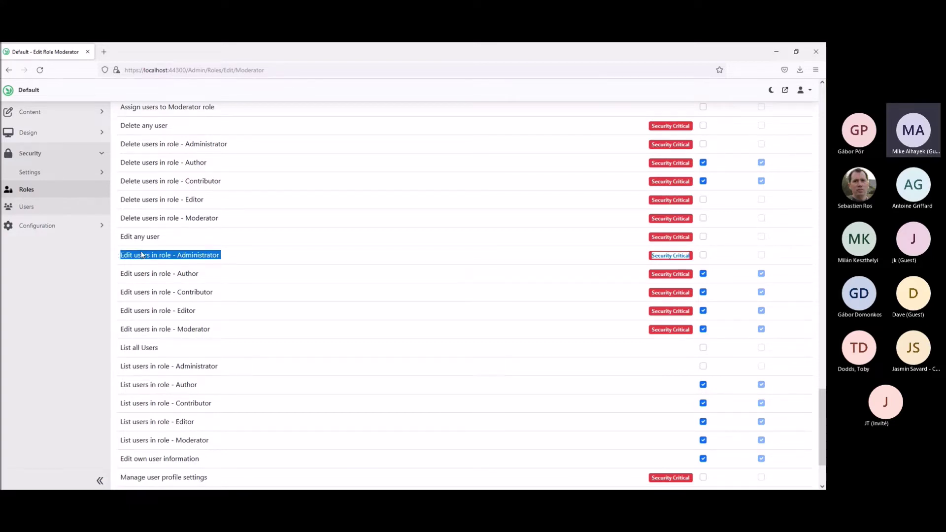
pyautogui.tripleClick(124, 349)
pyautogui.moveTo(229, 368); pyautogui.dragTo(122, 368)
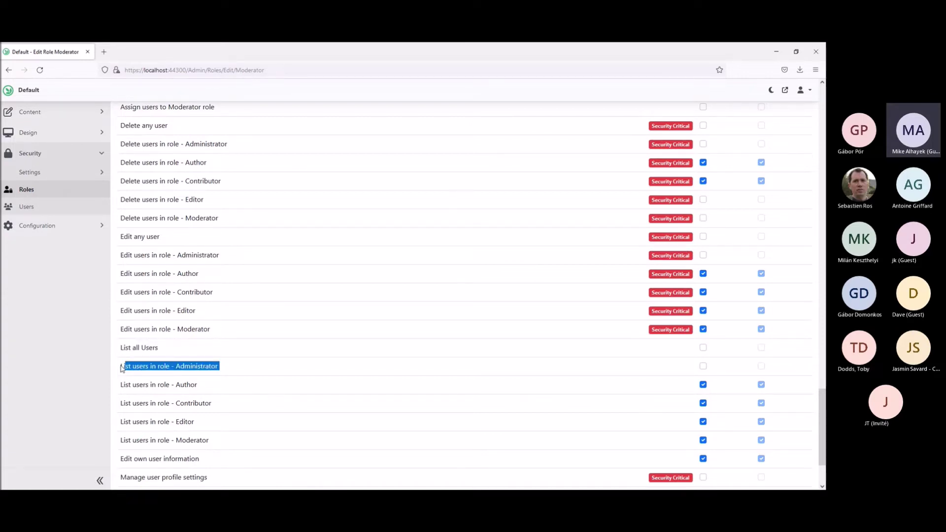
pyautogui.click(170, 371)
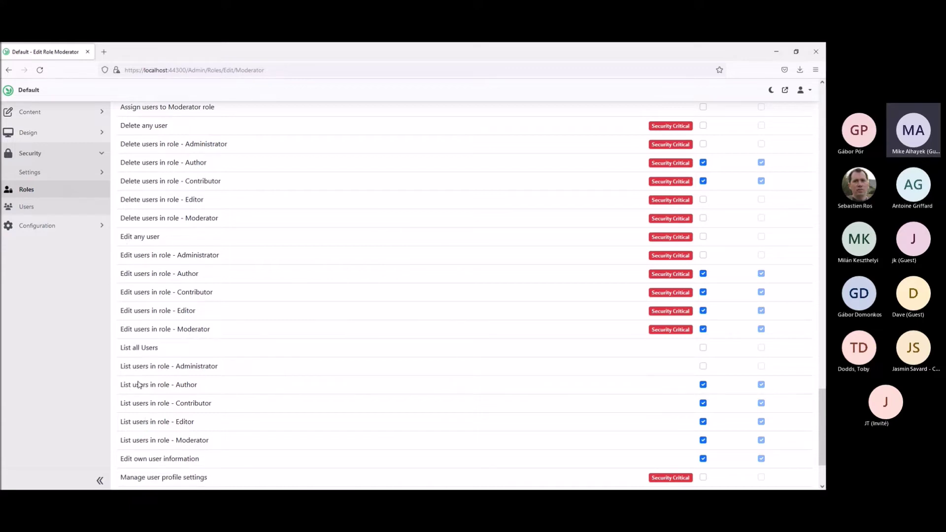
pyautogui.scroll(3, 146, 385)
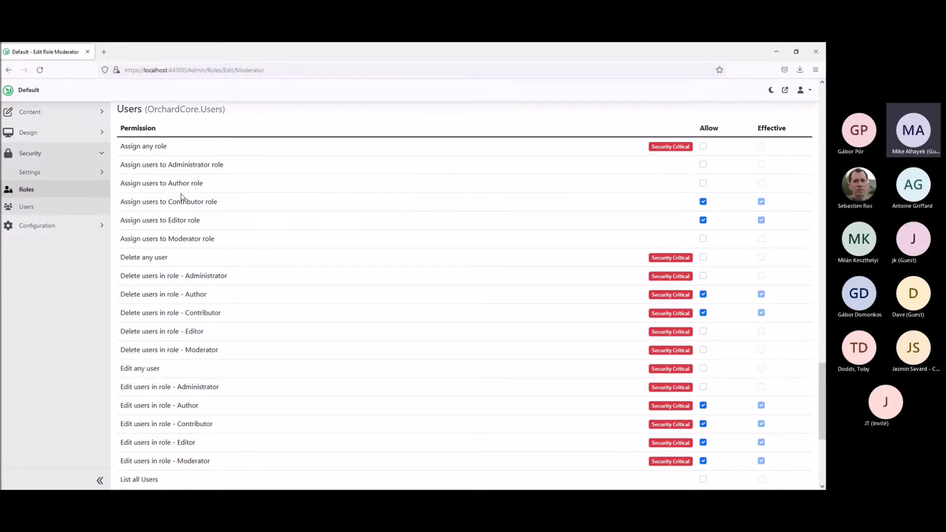
# Open Author_user2 for editing from the user list and check whether its user name and email can be changed
pyautogui.click(34, 207)
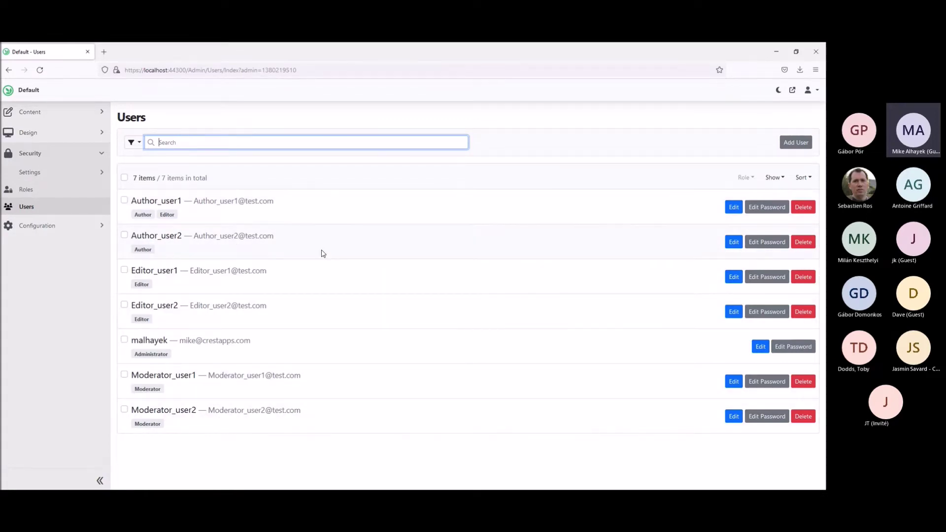
pyautogui.click(345, 175)
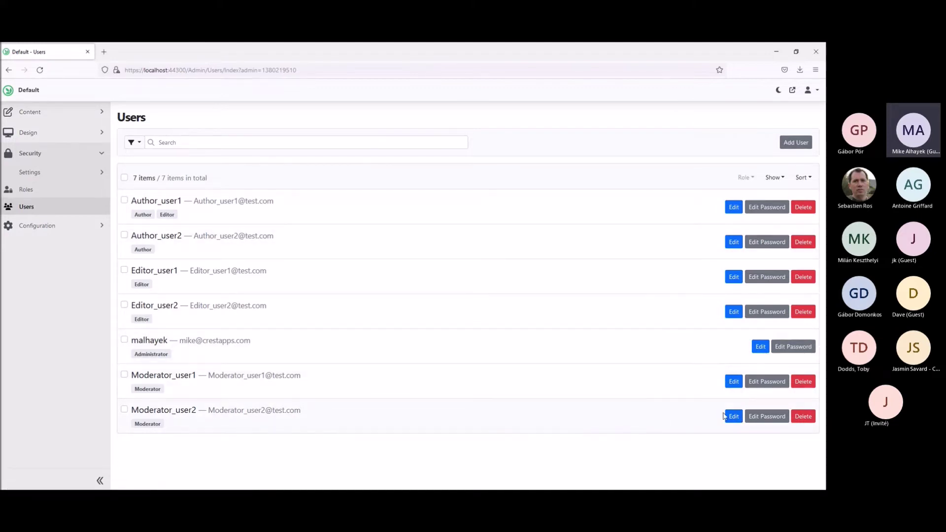
pyautogui.click(732, 241)
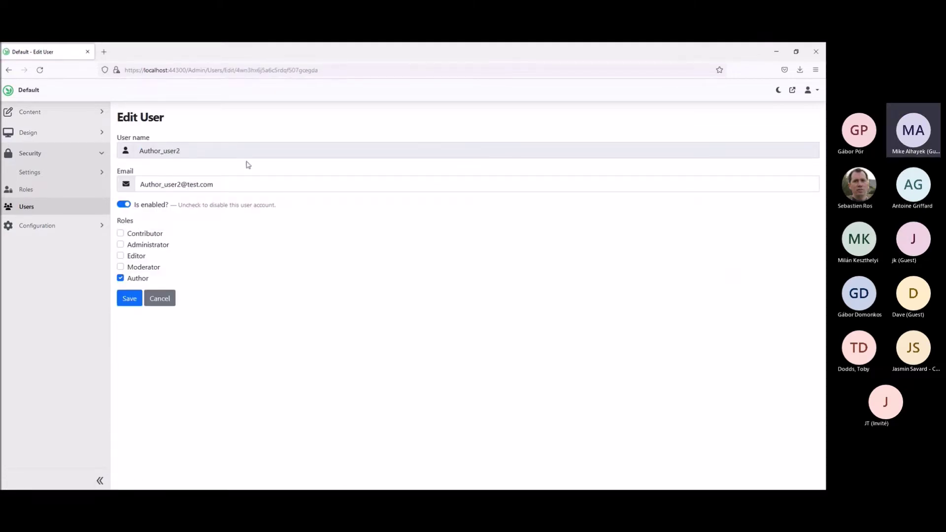
pyautogui.doubleClick(168, 157)
pyautogui.click(218, 155)
pyautogui.click(235, 180)
pyautogui.doubleClick(227, 183)
pyautogui.click(232, 168)
# Open the User Profile Settings and switch "Allow user to change their username" on and off again without saving
pyautogui.click(92, 233)
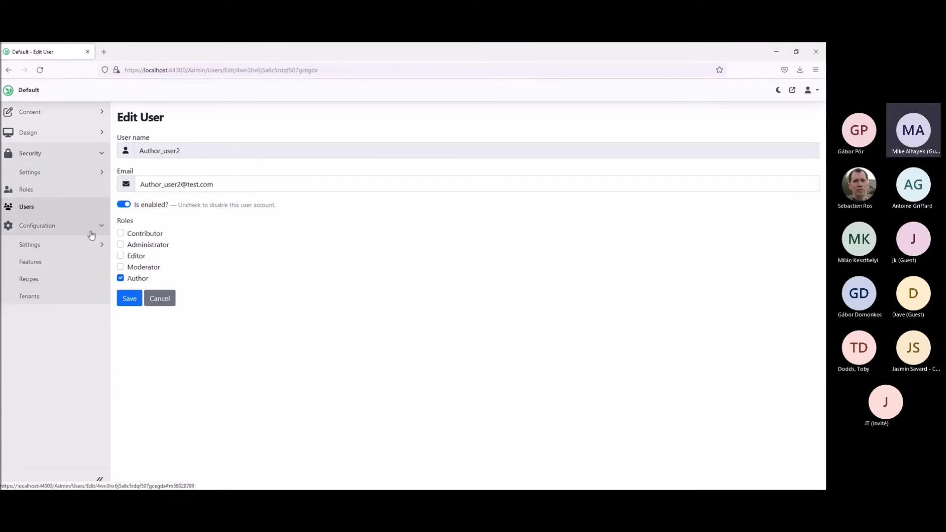
pyautogui.click(88, 248)
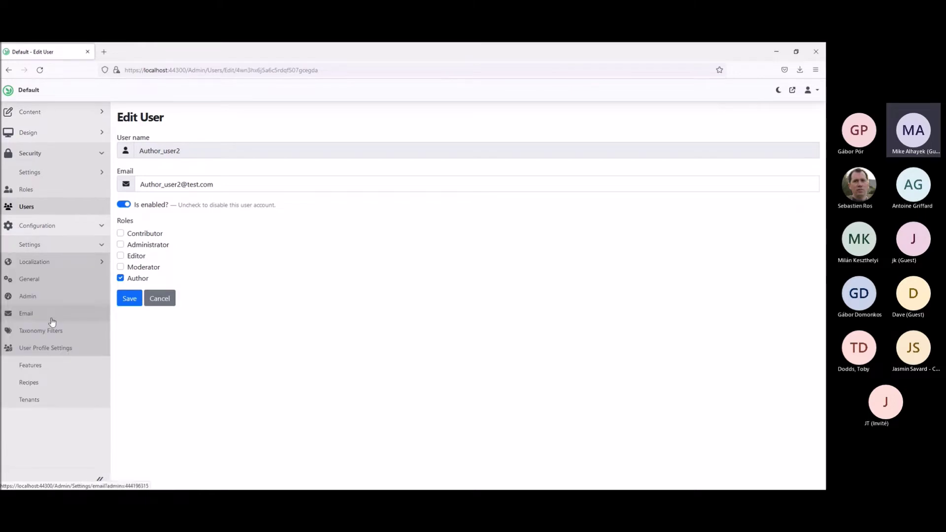
pyautogui.click(27, 353)
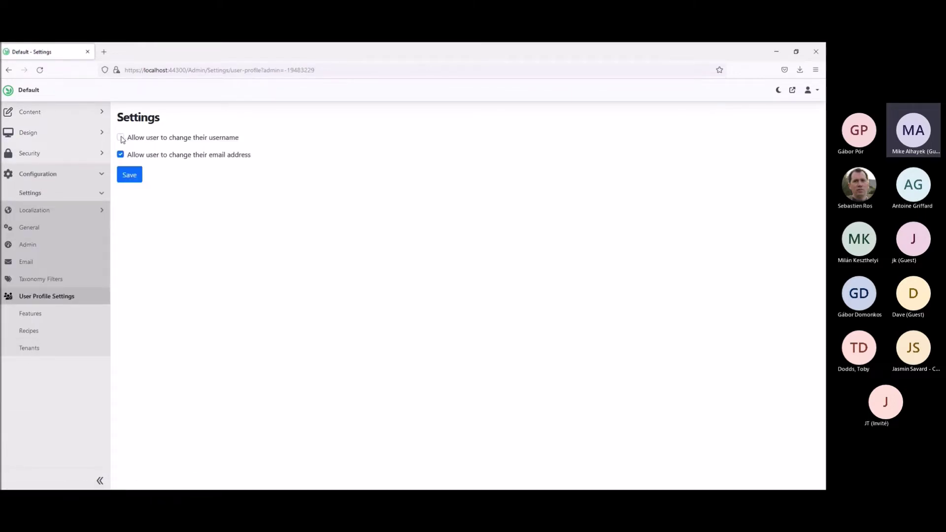
pyautogui.click(120, 138)
pyautogui.click(120, 138)
# Return to Author_user2's edit page and check the user name field
pyautogui.click(16, 72)
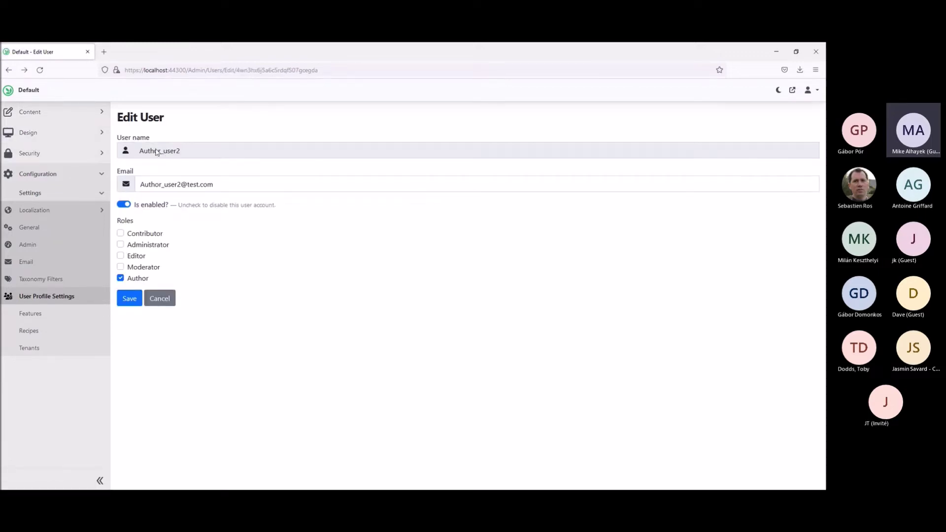
pyautogui.doubleClick(170, 151)
pyautogui.click(182, 166)
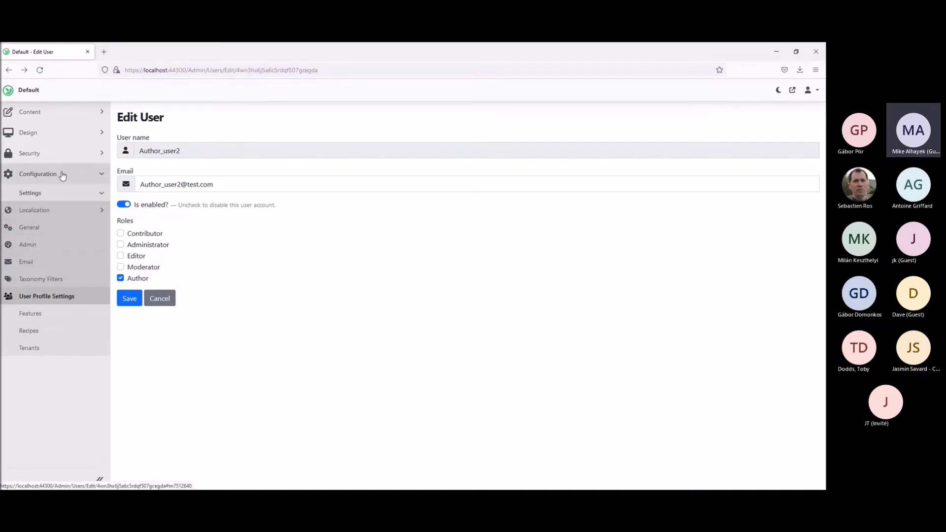
# Go back to the user list under Security and log off the administrator account
pyautogui.click(61, 154)
pyautogui.click(36, 207)
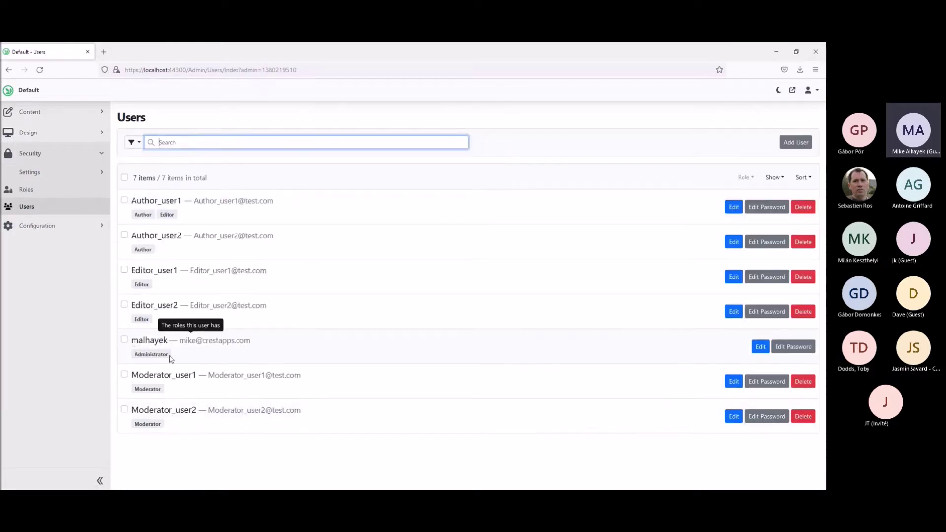
pyautogui.click(808, 90)
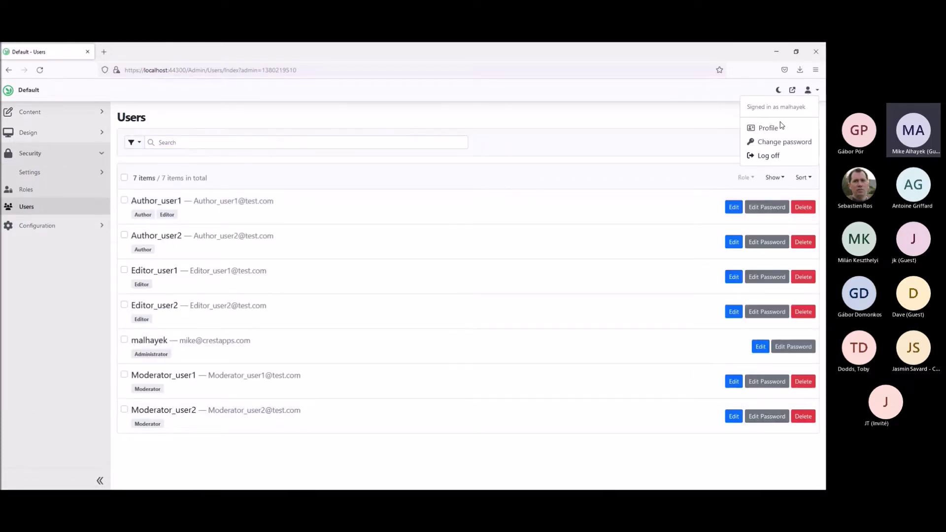
pyautogui.click(776, 153)
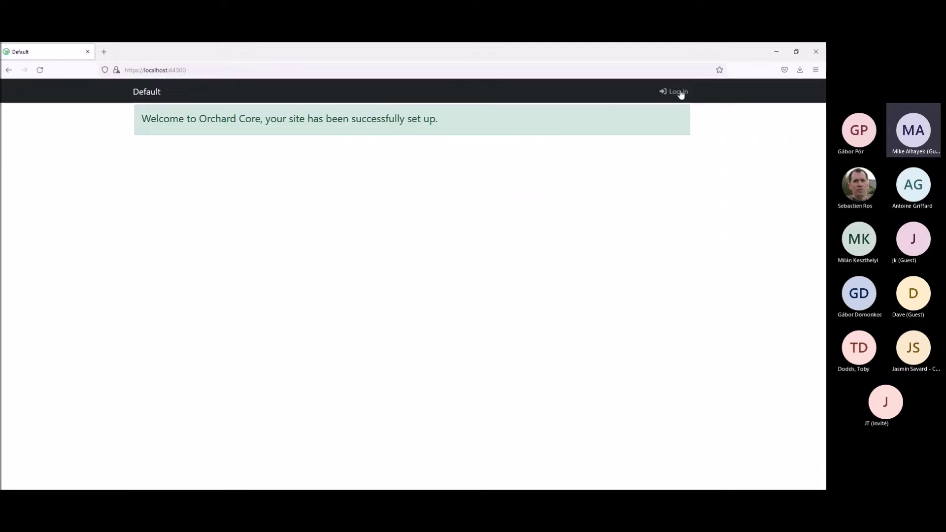
# Log in as Moderator_user1 with the saved account password and open the admin dashboard
pyautogui.click(682, 92)
pyautogui.write('mo')
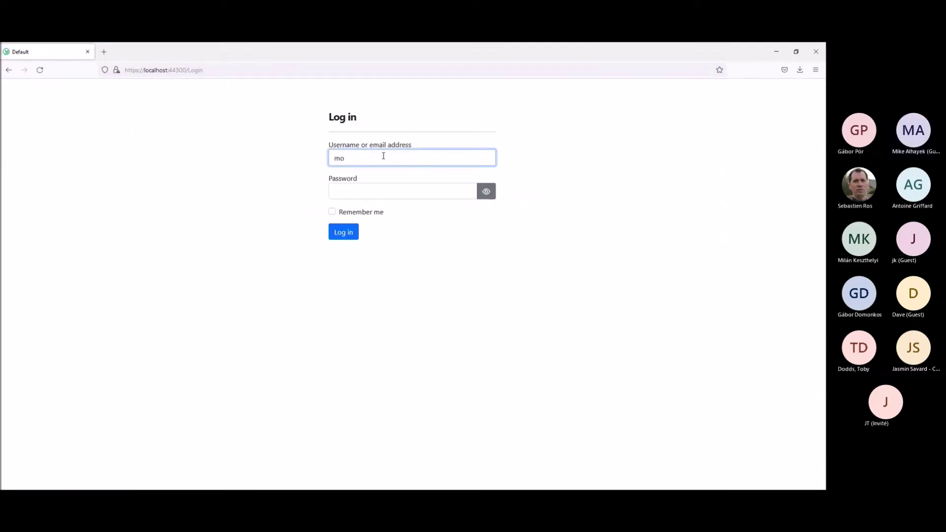
pyautogui.click(350, 188)
pyautogui.click(343, 236)
pyautogui.click(343, 234)
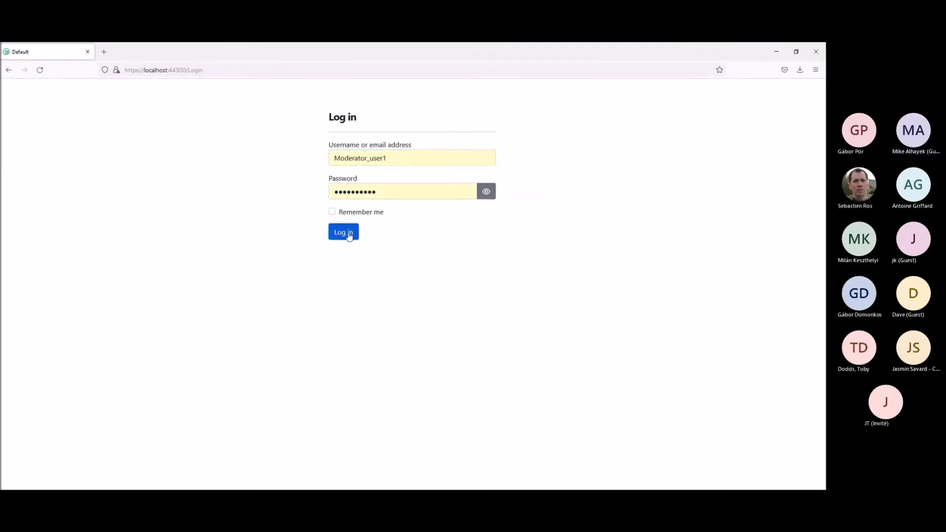
pyautogui.click(634, 93)
pyautogui.click(653, 114)
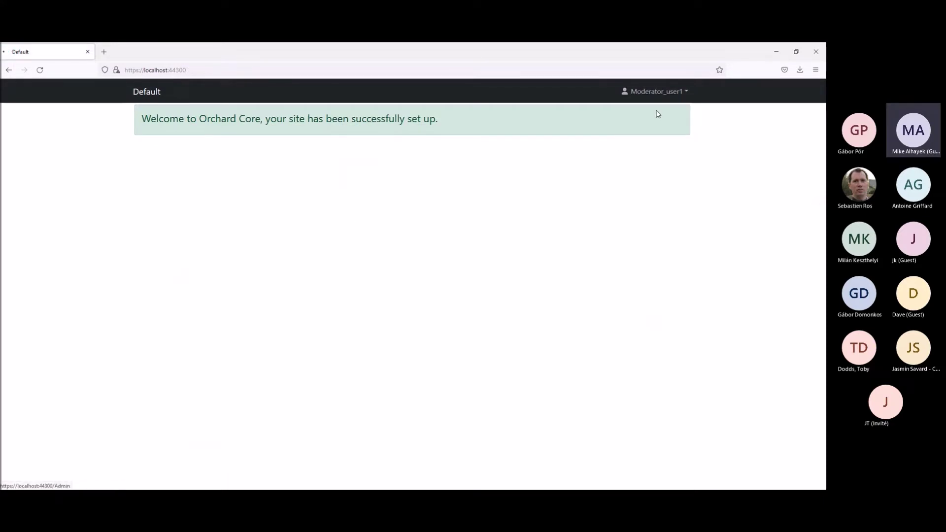
# Open the user list as the moderator and examine which actions are available for author, editor and moderator users
pyautogui.click(53, 153)
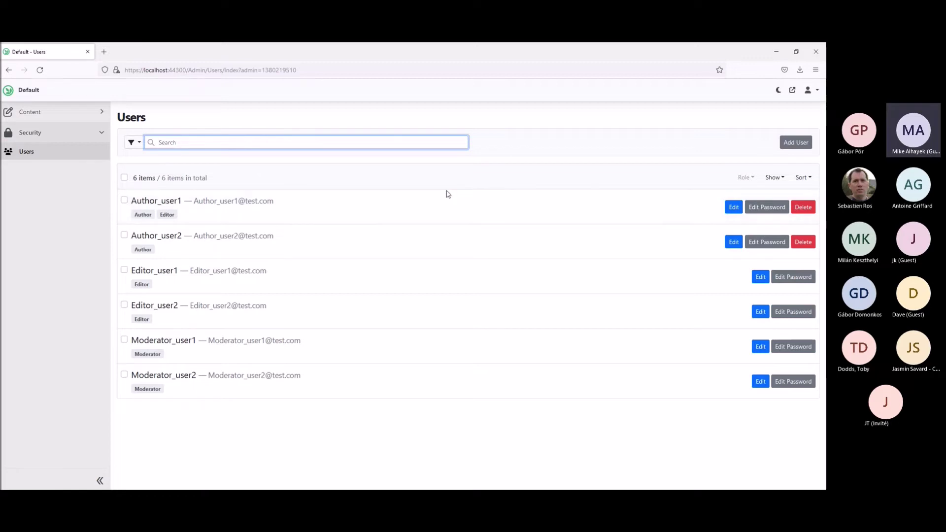
pyautogui.click(168, 307)
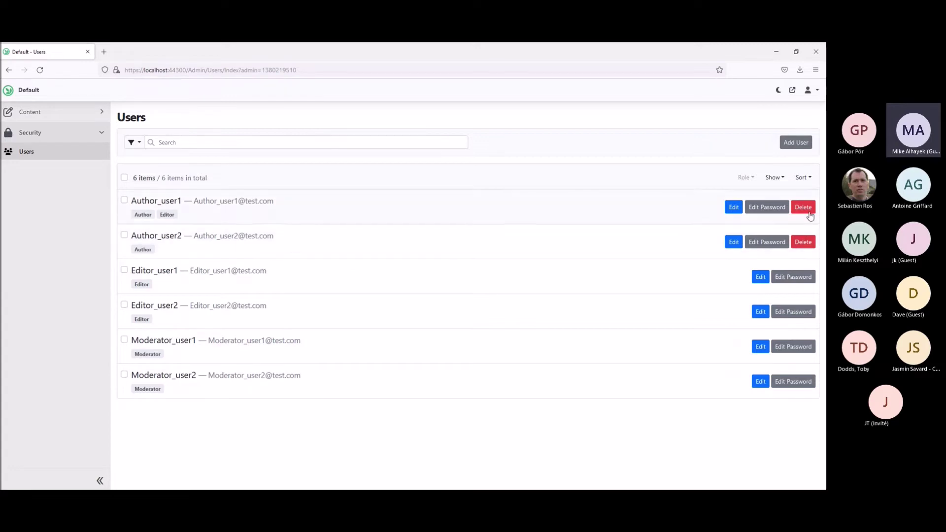
pyautogui.doubleClick(144, 250)
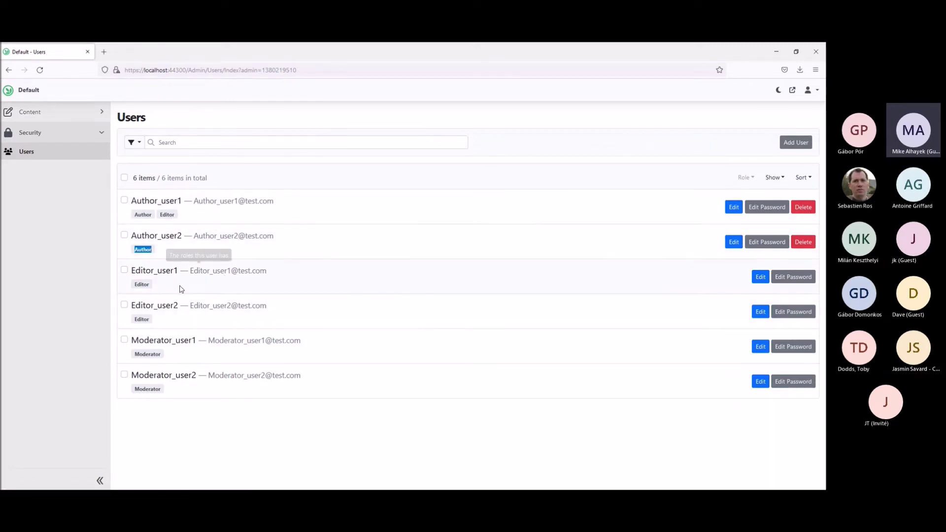
pyautogui.doubleClick(142, 273)
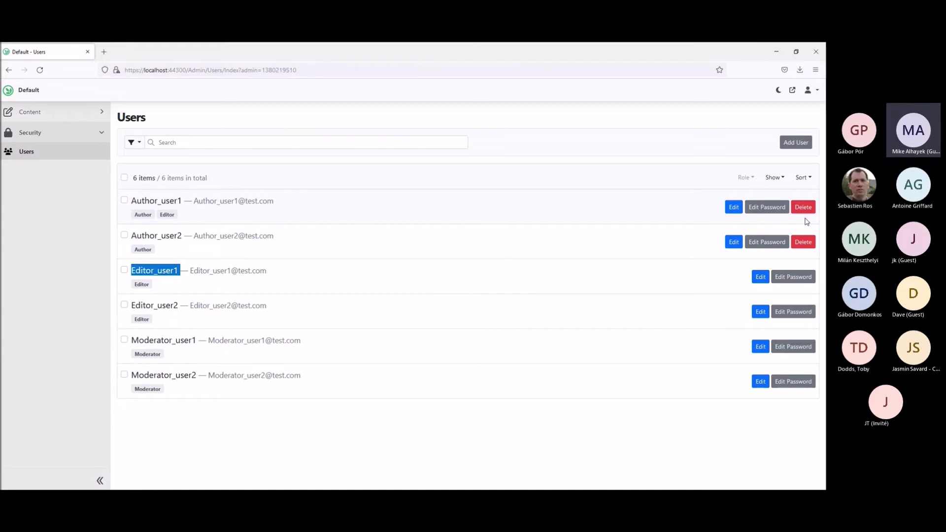
# Open the Create User form to check which roles the moderator can assign, and return to the user list
pyautogui.click(794, 143)
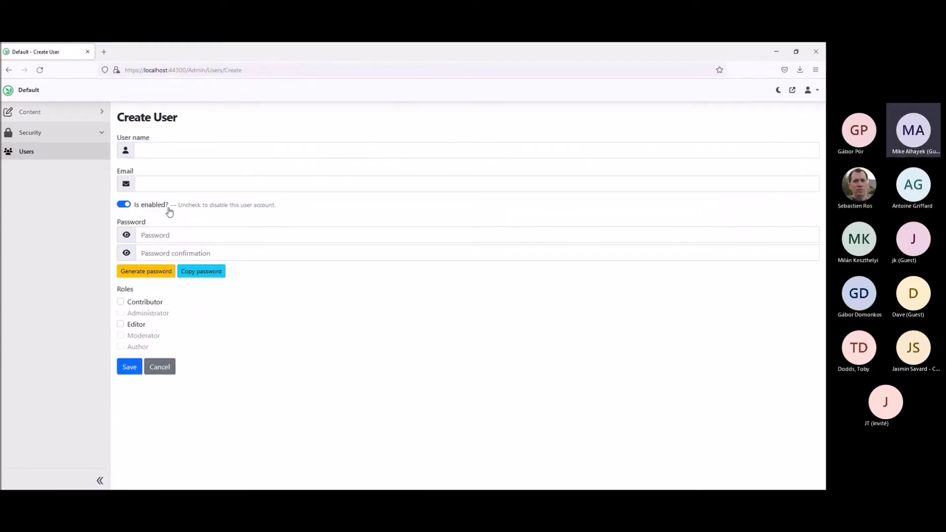
pyautogui.click(157, 144)
pyautogui.click(47, 151)
# Log off the moderator account and open the site's login form
pyautogui.click(808, 92)
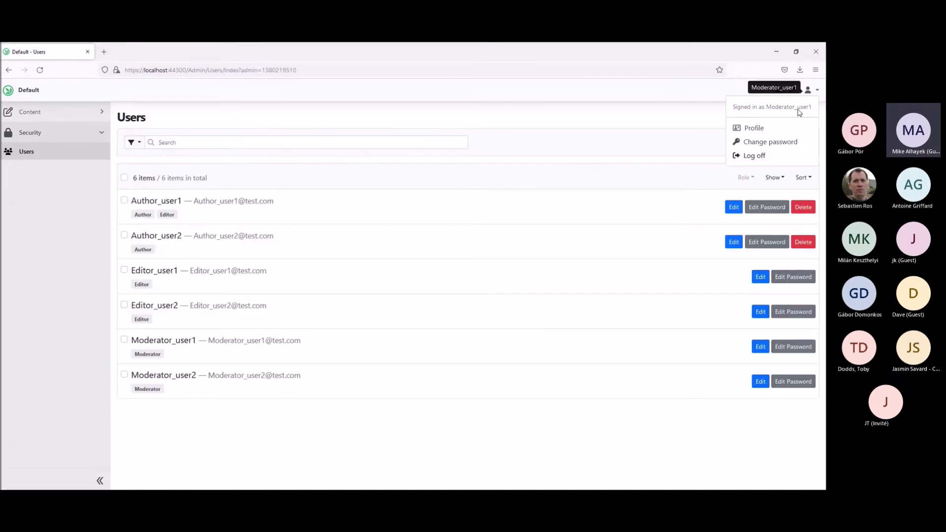
pyautogui.click(772, 154)
pyautogui.click(678, 92)
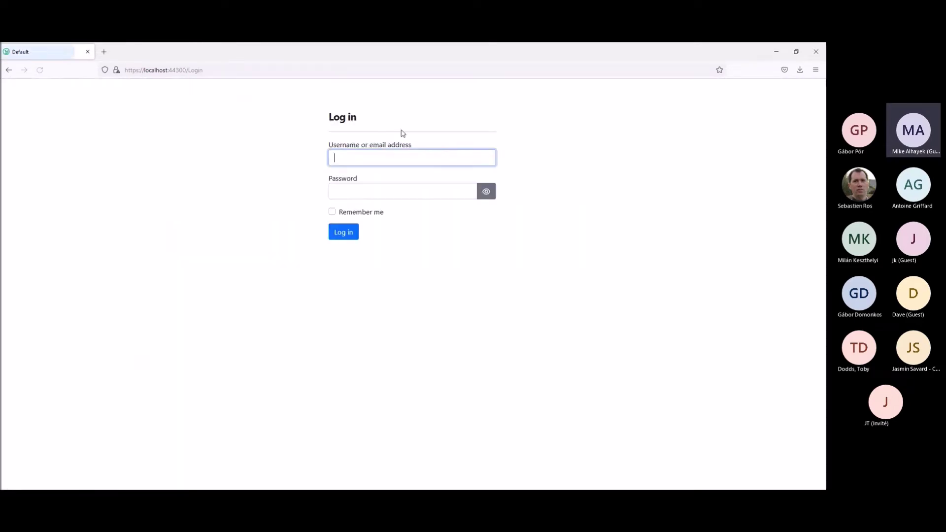
# Log in as Author_user1 with the saved account password and open the admin dashboard
pyautogui.write('auth')
pyautogui.press('Down')
pyautogui.press('Return')
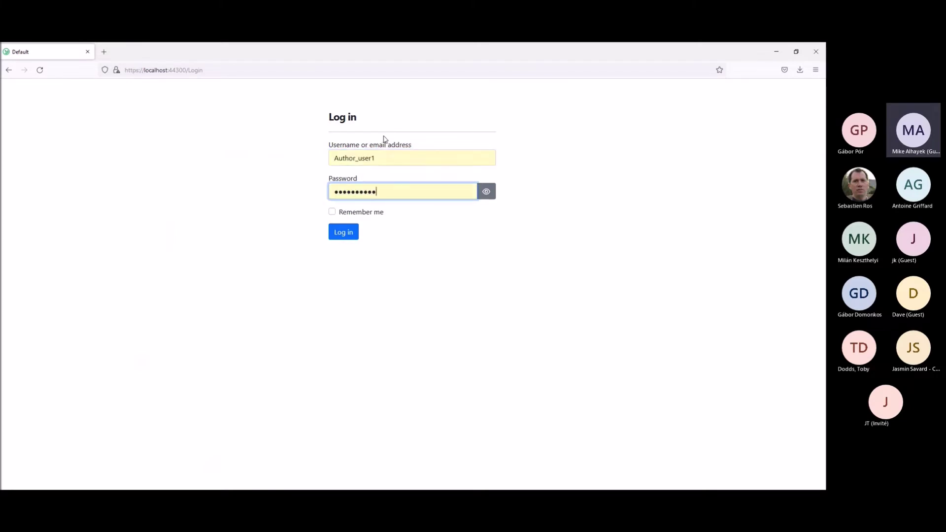
pyautogui.click(338, 232)
pyautogui.click(661, 93)
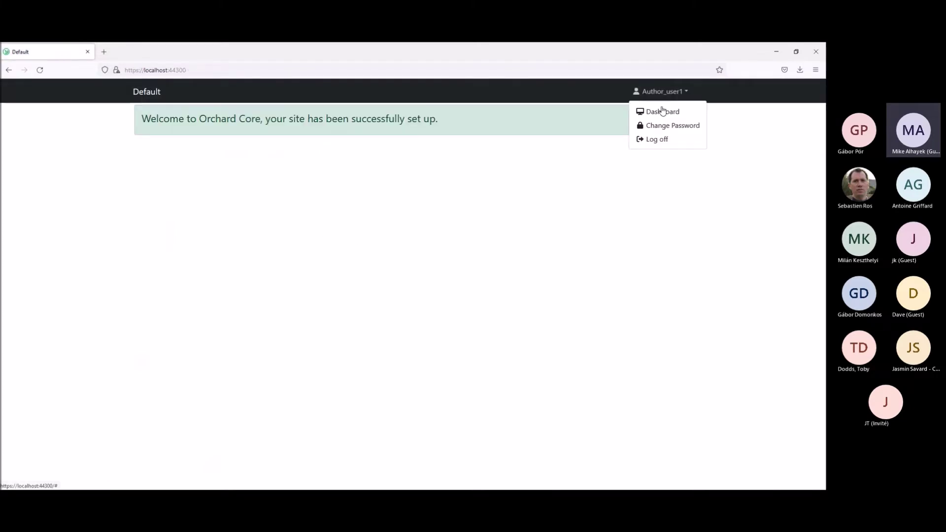
pyautogui.click(667, 110)
# Open Author_user2 for editing from the user list, check which fields and roles the author account can change, and return to the list
pyautogui.click(34, 153)
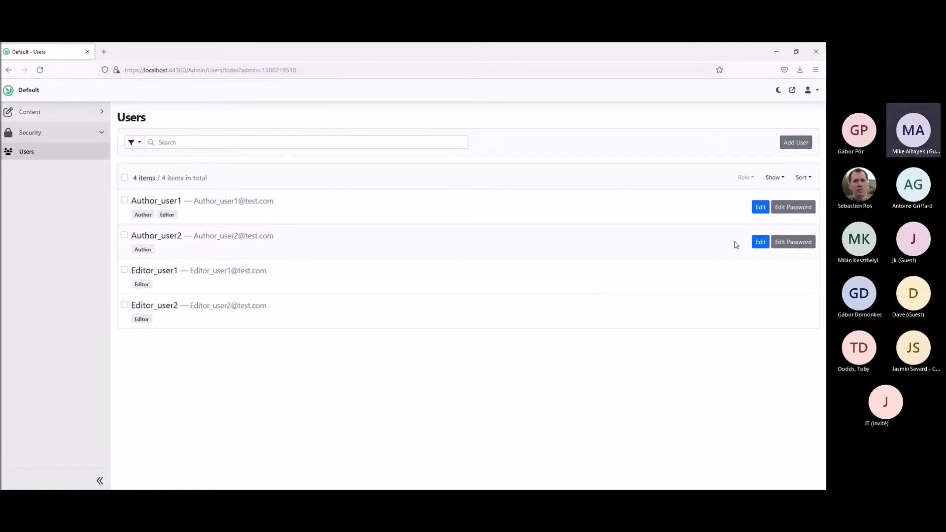
pyautogui.click(760, 244)
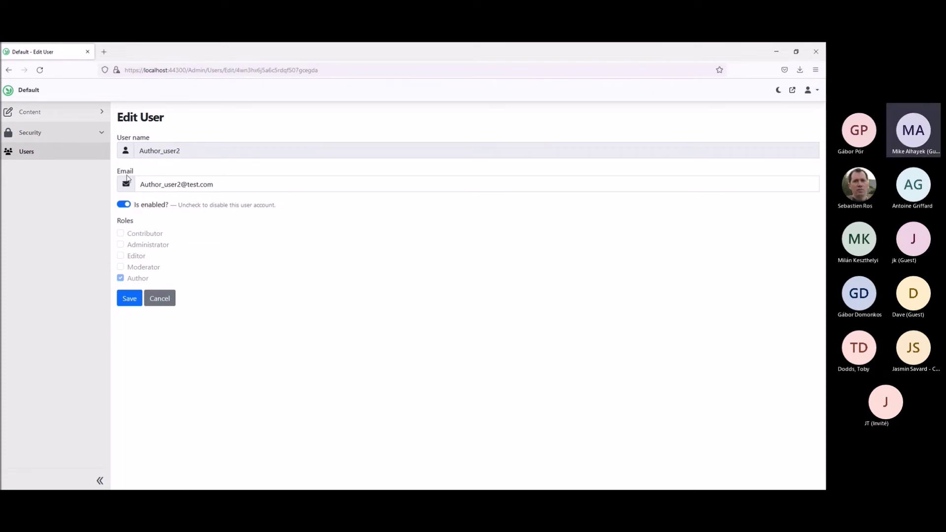
pyautogui.click(154, 304)
pyautogui.click(69, 153)
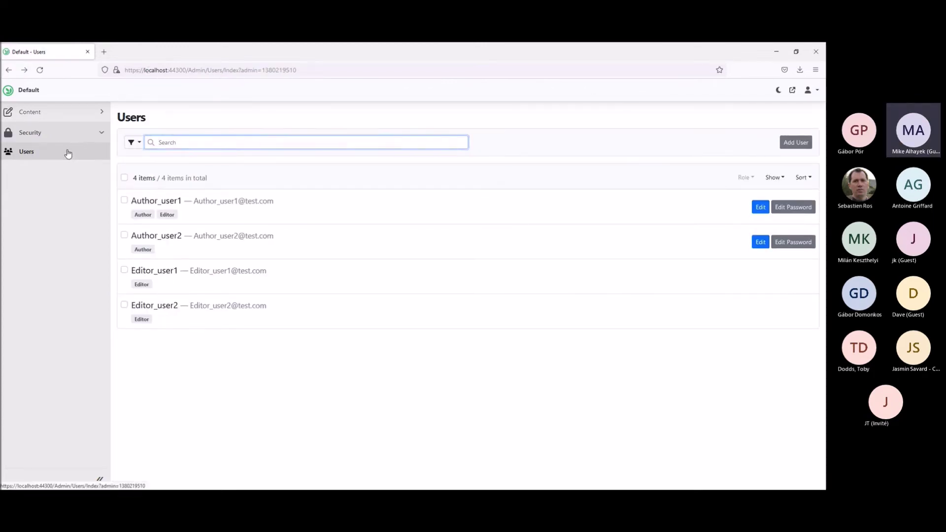
# Log off the author account and bring up the login form again
pyautogui.click(808, 90)
pyautogui.click(761, 155)
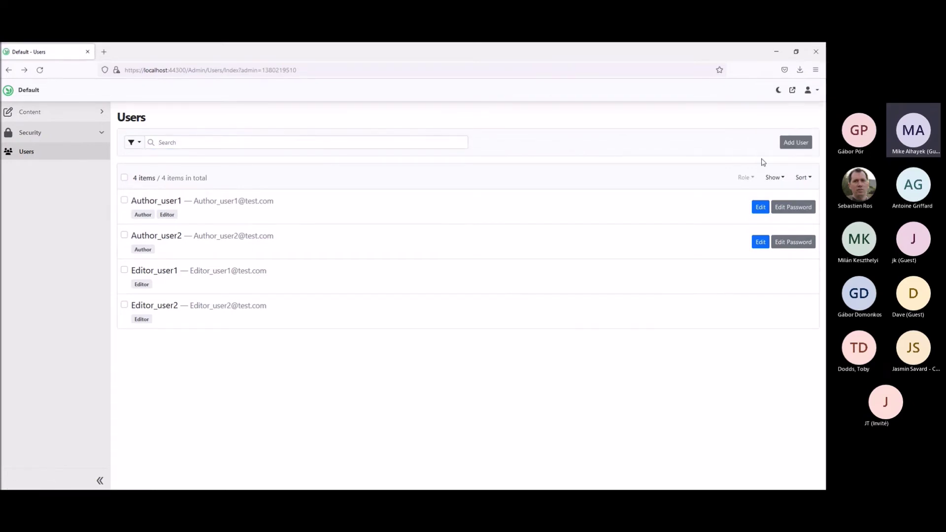
pyautogui.click(678, 91)
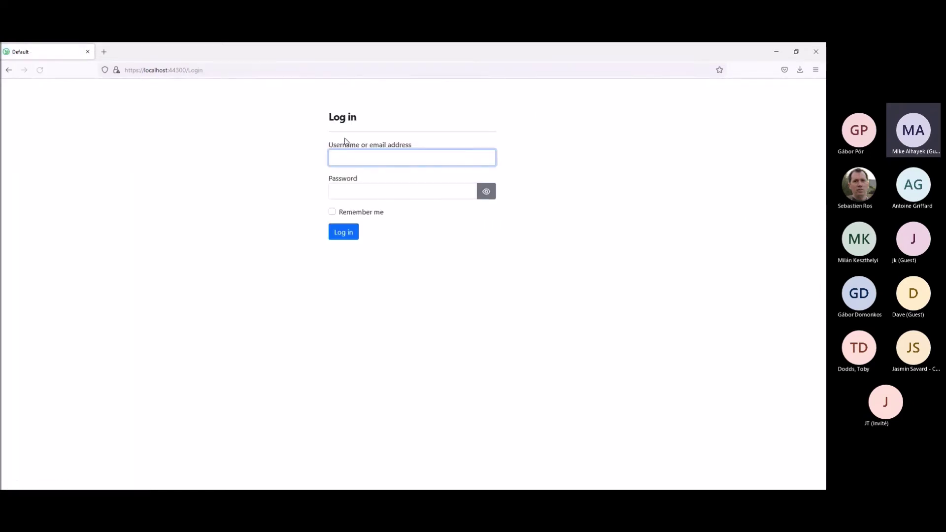
# Log in to the administrator account with its saved password and open the user list from the admin dashboard
pyautogui.write('ma')
pyautogui.press('Down')
pyautogui.press('Return')
pyautogui.click(338, 232)
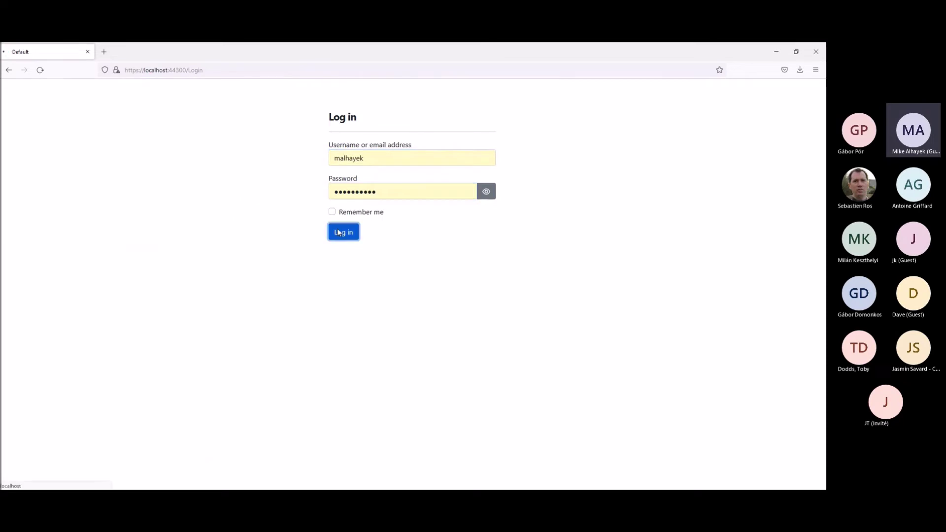
pyautogui.click(659, 92)
pyautogui.click(666, 111)
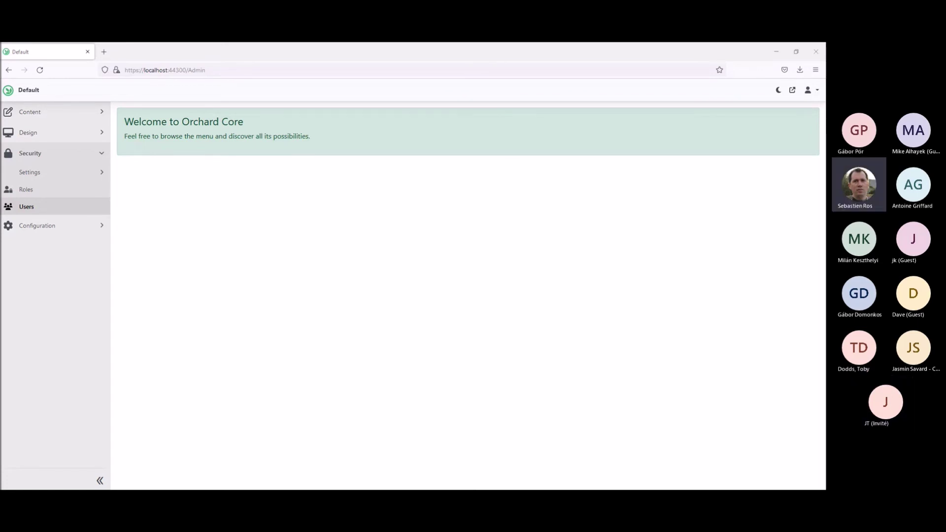
pyautogui.click(29, 213)
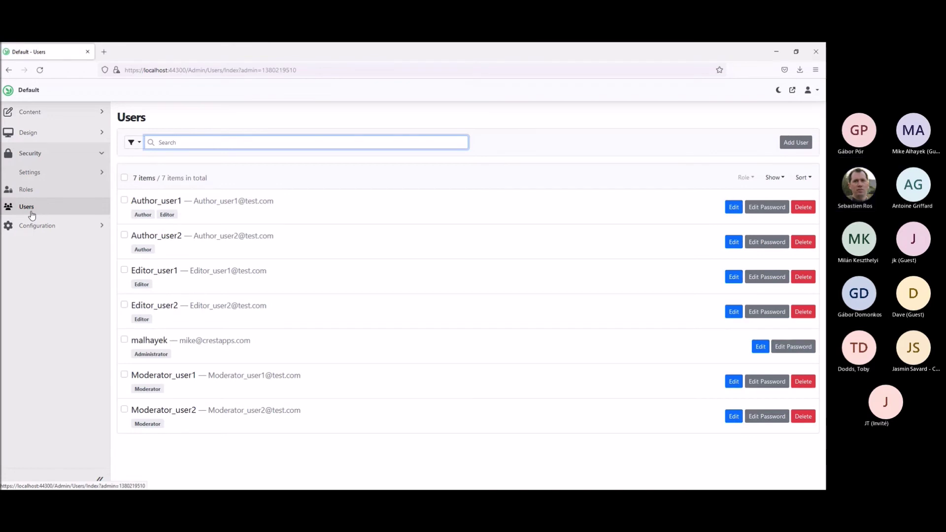
pyautogui.click(312, 127)
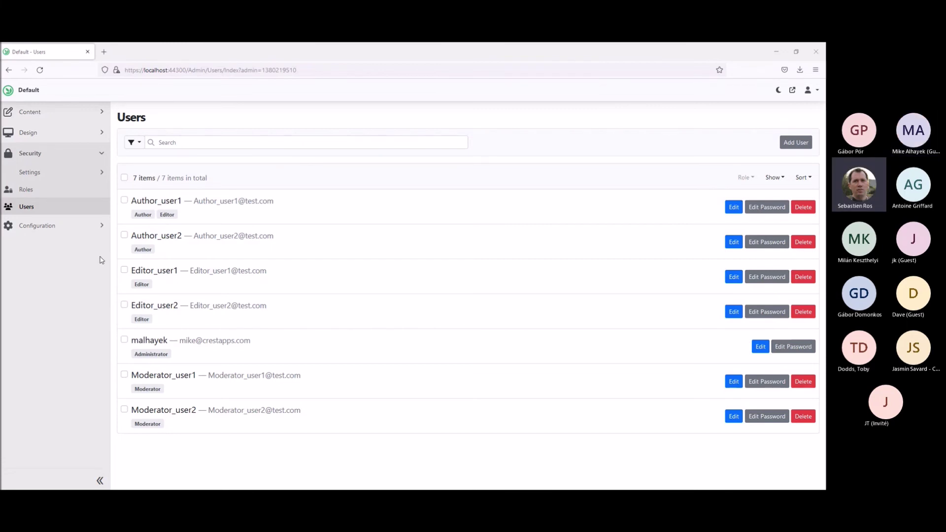
# Review the User Profile Settings options for changing username and email address, and return to the user list
pyautogui.click(84, 227)
pyautogui.click(53, 245)
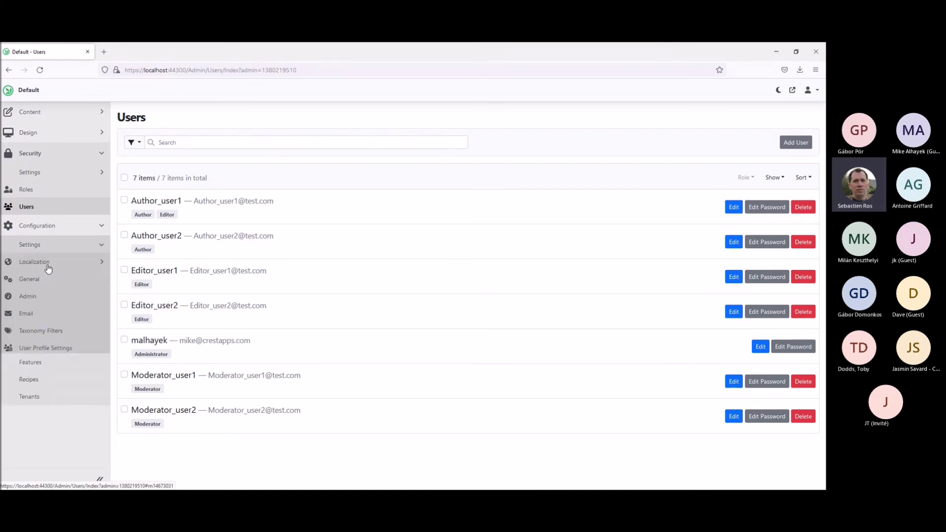
pyautogui.click(45, 347)
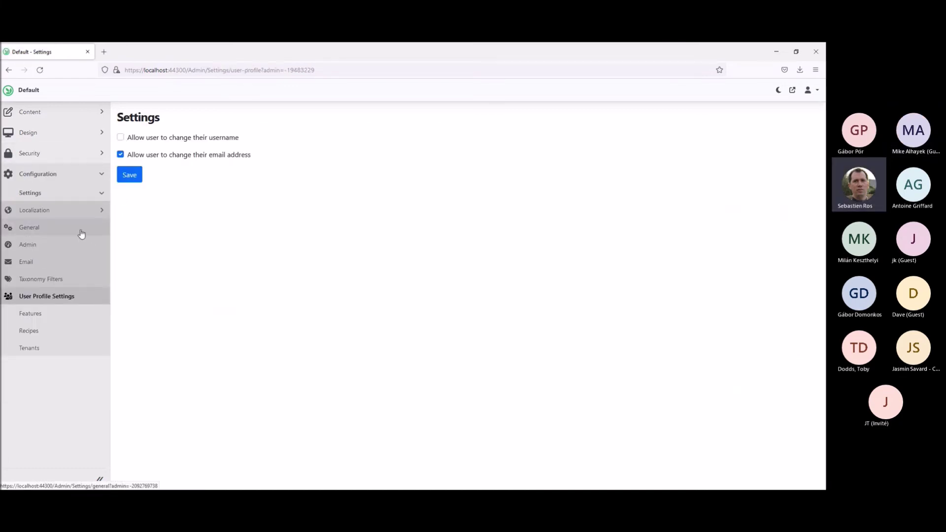
pyautogui.click(13, 73)
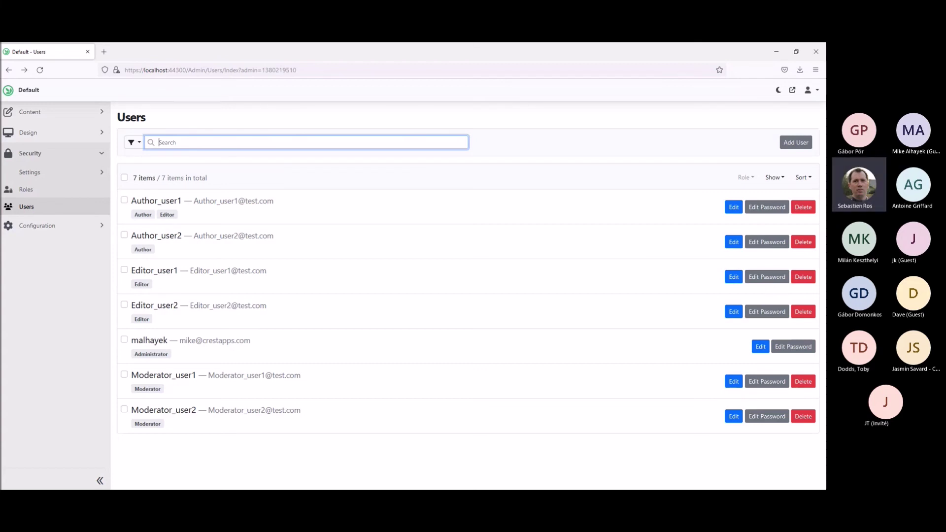
pyautogui.click(318, 128)
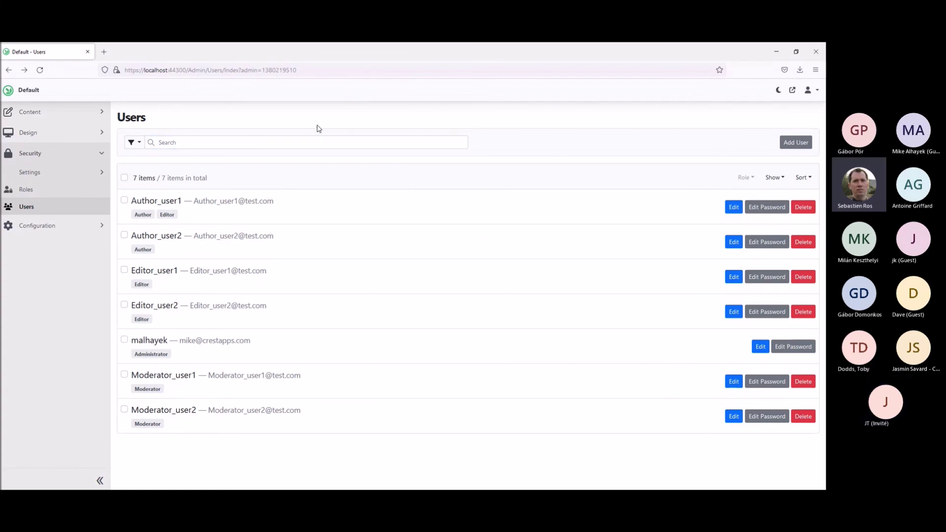